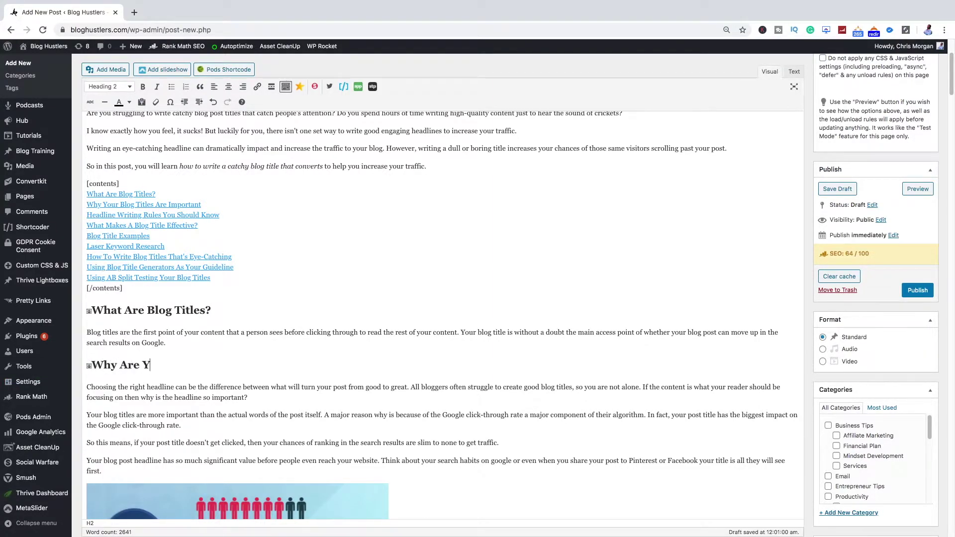
- Complete the section headings "Why Are Your Blog Titles So Important?" and "6 Headline Writing Rules & Blog Headline Tips You Should Know"
type("?")
scroll(138, 418, "down", 8)
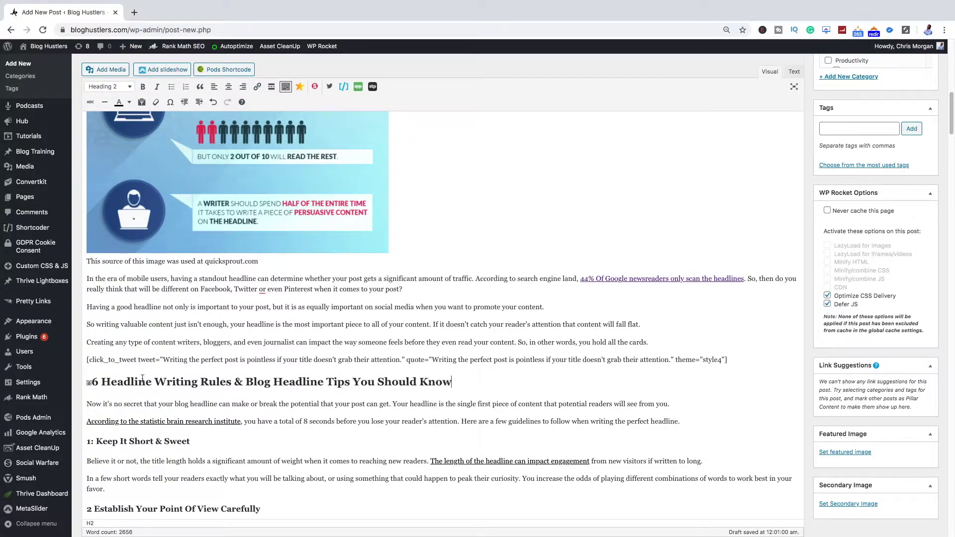
- Format the numbered rule titles under the "6 Headline Writing Rules" section as Heading 3
scroll(580, 264, "up", 4)
scroll(580, 264, "down", 6)
left_click_drag(192, 350, 94, 350)
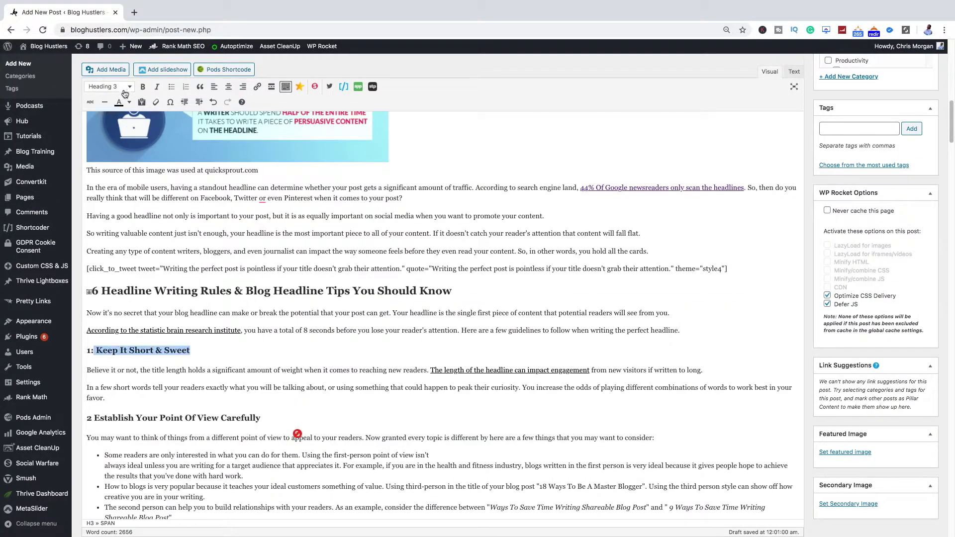
left_click(124, 93)
left_click(106, 99)
left_click_drag(260, 413, 94, 414)
left_click(110, 87)
left_click(106, 100)
left_click_drag(217, 409, 88, 411)
left_click(109, 87)
left_click(132, 160)
left_click_drag(164, 348, 88, 348)
left_click(109, 87)
left_click(128, 155)
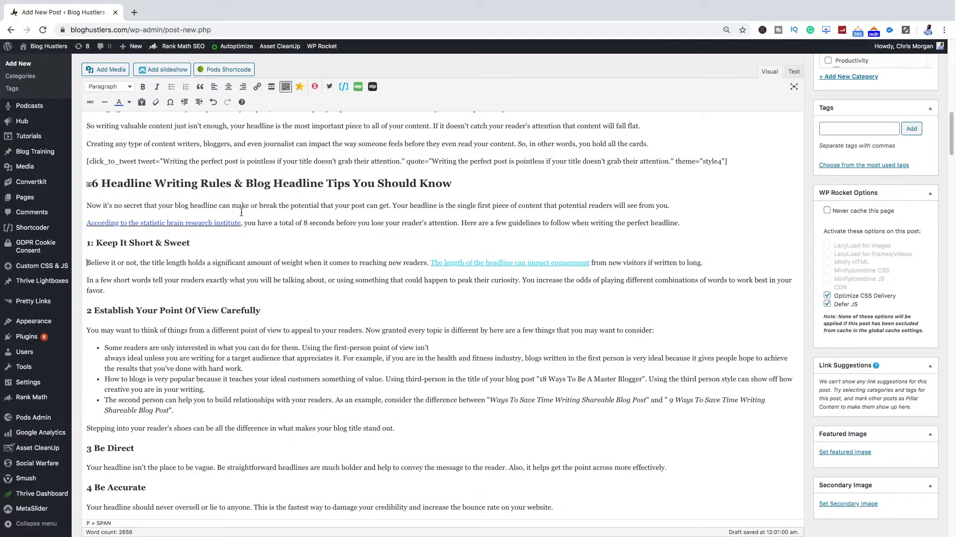
- Set the "According to the statistic brain research institute" link to open in a new tab
left_click(240, 222)
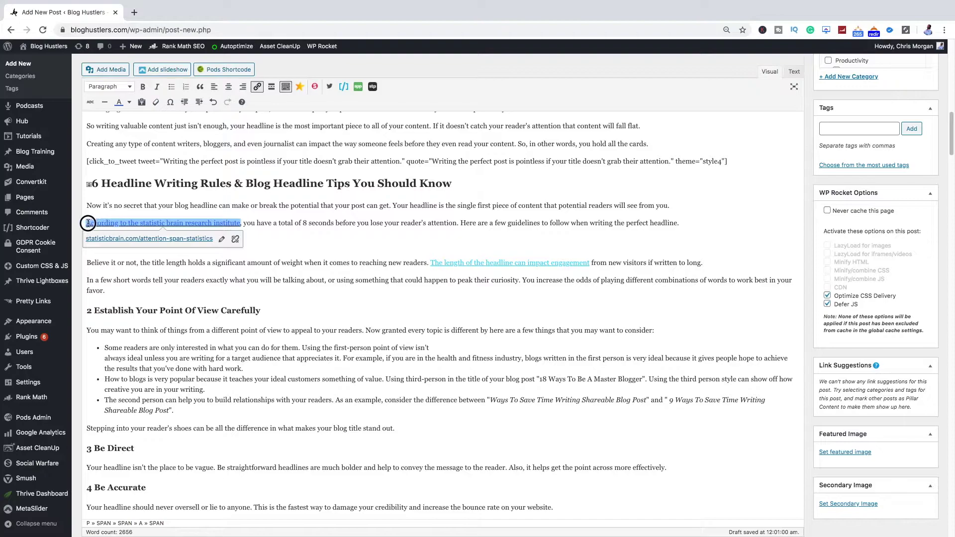
left_click(221, 239)
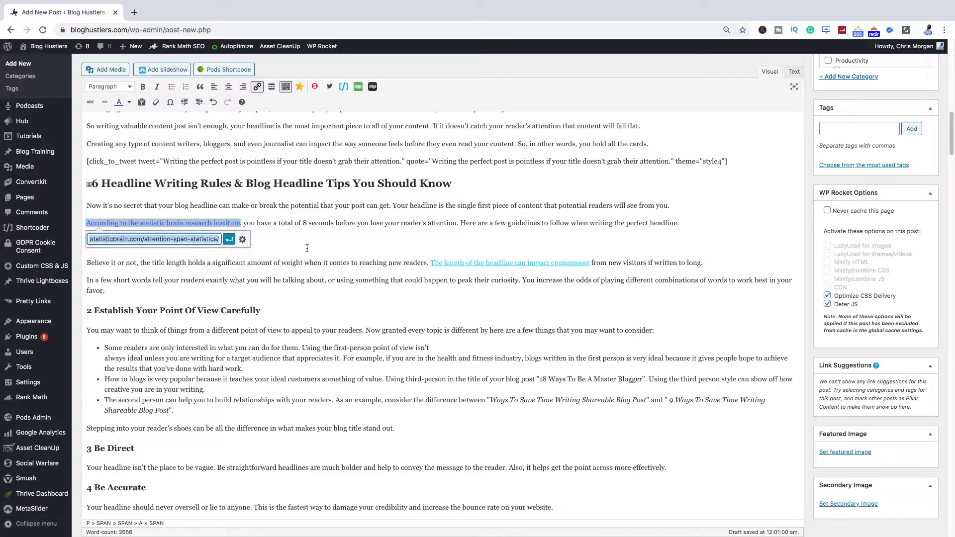
left_click(243, 239)
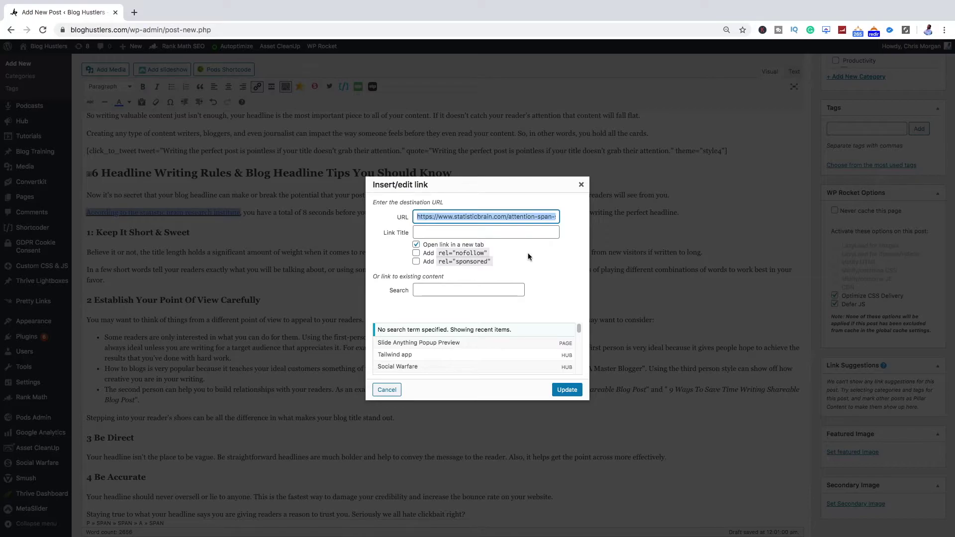
left_click(566, 390)
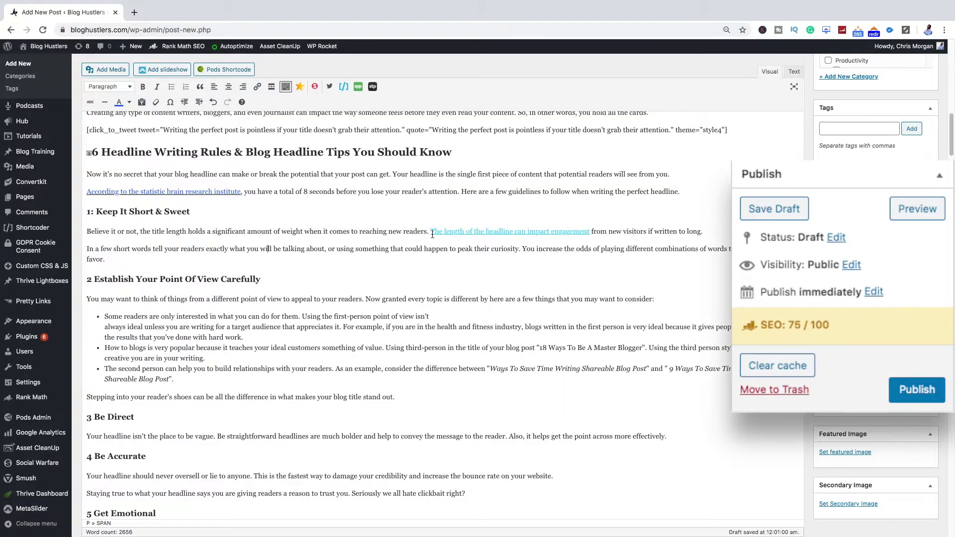
- Set the "The length of the headline can impact engagement" link to open in a new tab
left_click(432, 234)
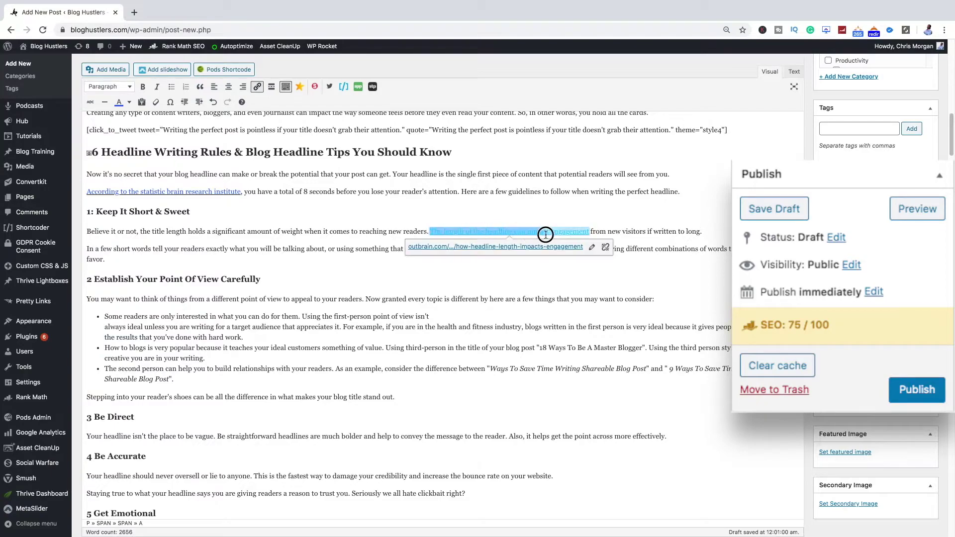
left_click(592, 249)
left_click(583, 247)
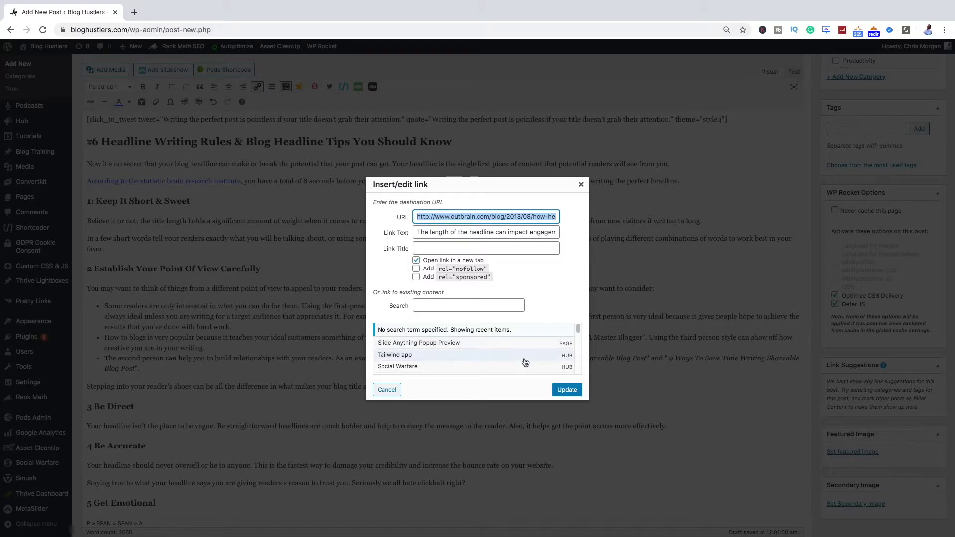
left_click(576, 390)
- Remove the link from the sentence start "Writing a blog post that gets results isn't a task to take lightly"
scroll(218, 356, "down", 4)
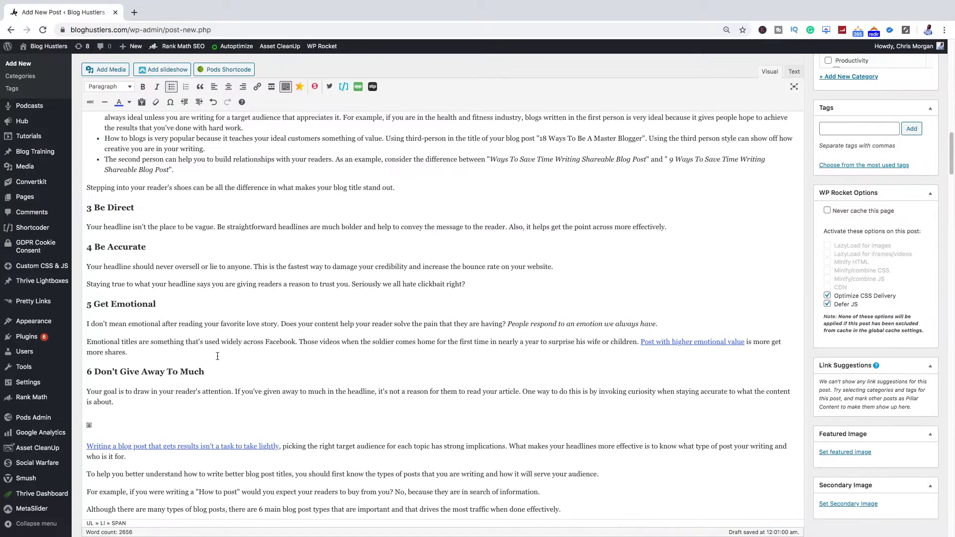
left_click_drag(88, 446, 275, 448)
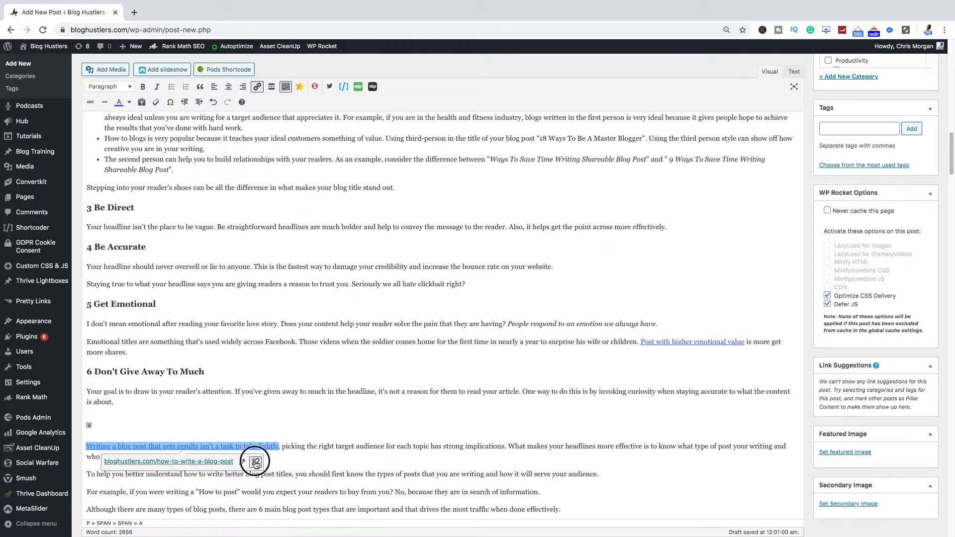
left_click(255, 461)
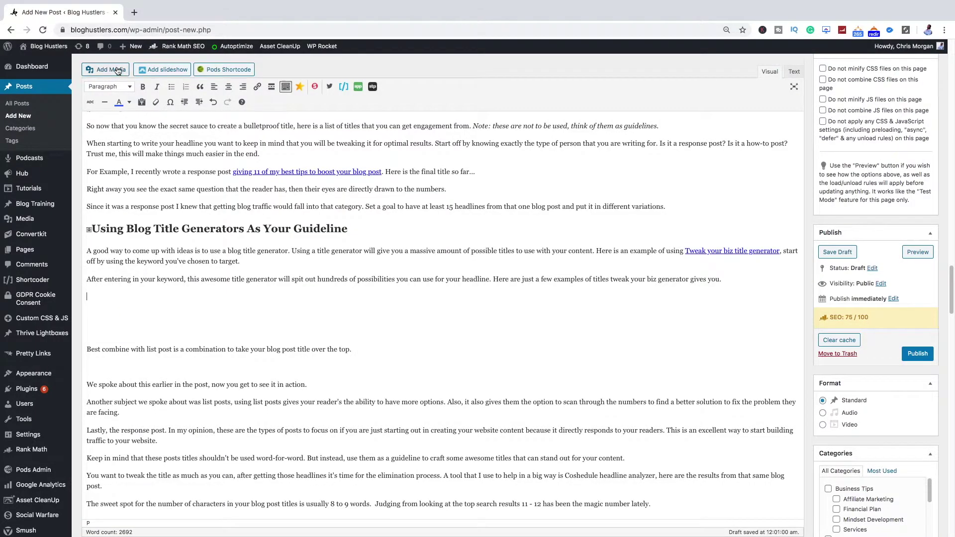
- Insert title_generator_response_post_titles.png at full size from the media library below the intro of the "Using Blog Title Generators As Your Guideline" section
left_click(115, 70)
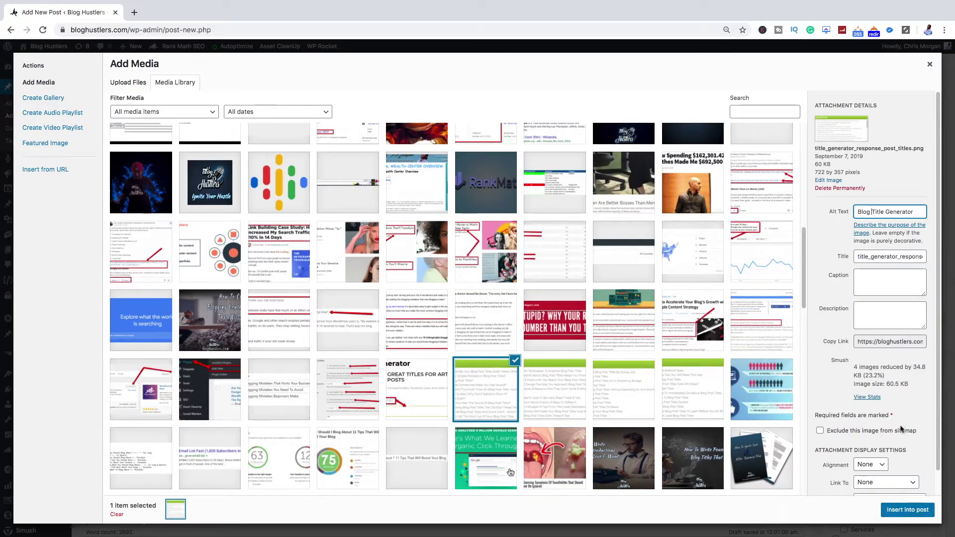
scroll(905, 423, "down", 1)
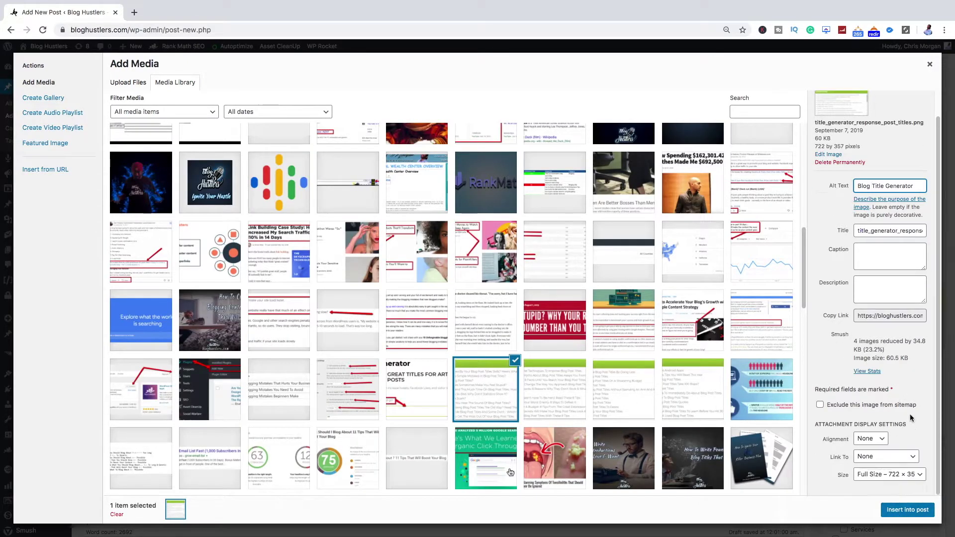
left_click(901, 510)
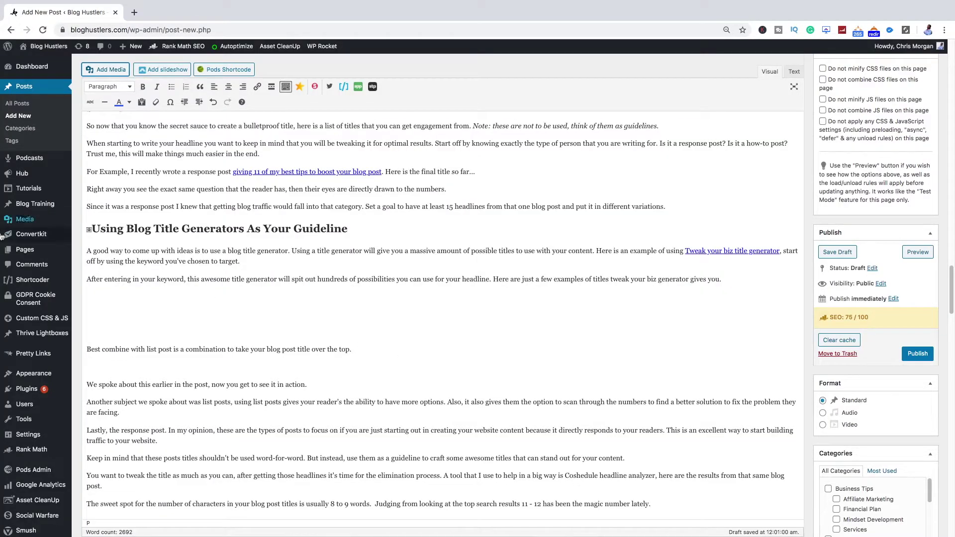
- Set the inserted title generator image's alternative text to "Blog Title Generator"
left_click(196, 330)
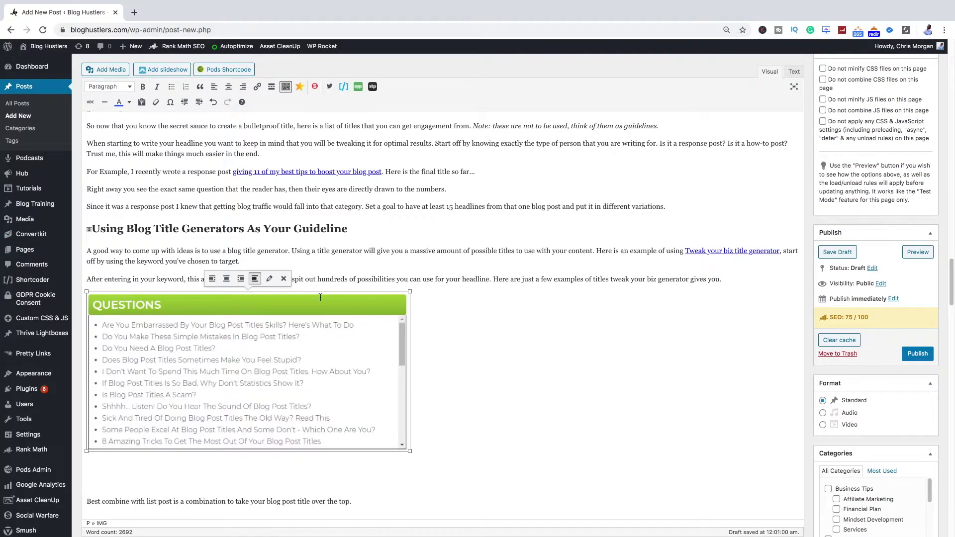
left_click(269, 285)
left_click_drag(246, 86, 164, 90)
type("Bl")
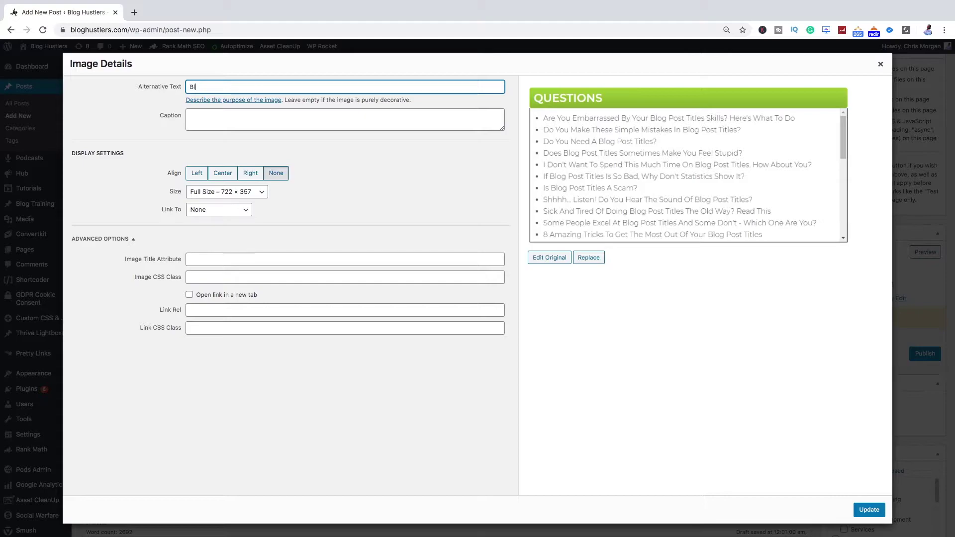
type("og Title Generator")
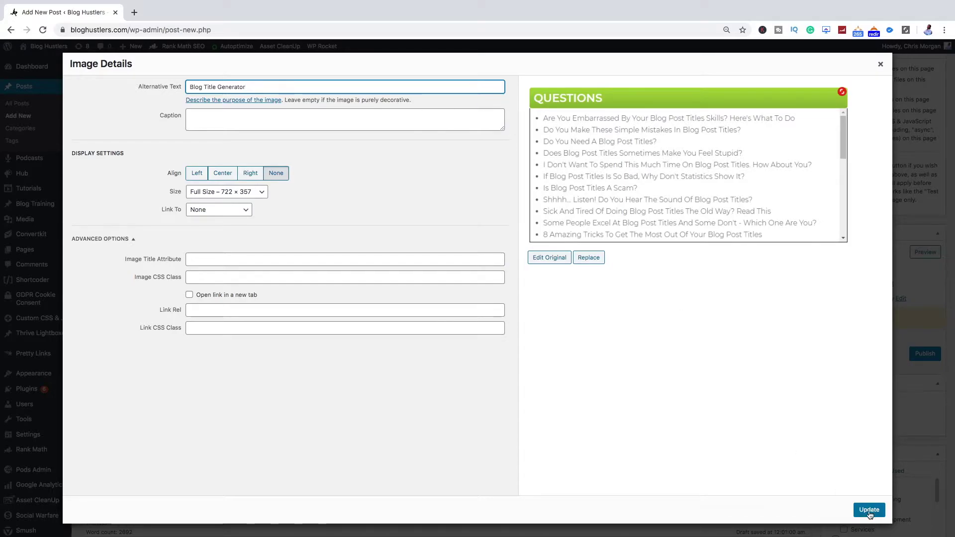
left_click(869, 510)
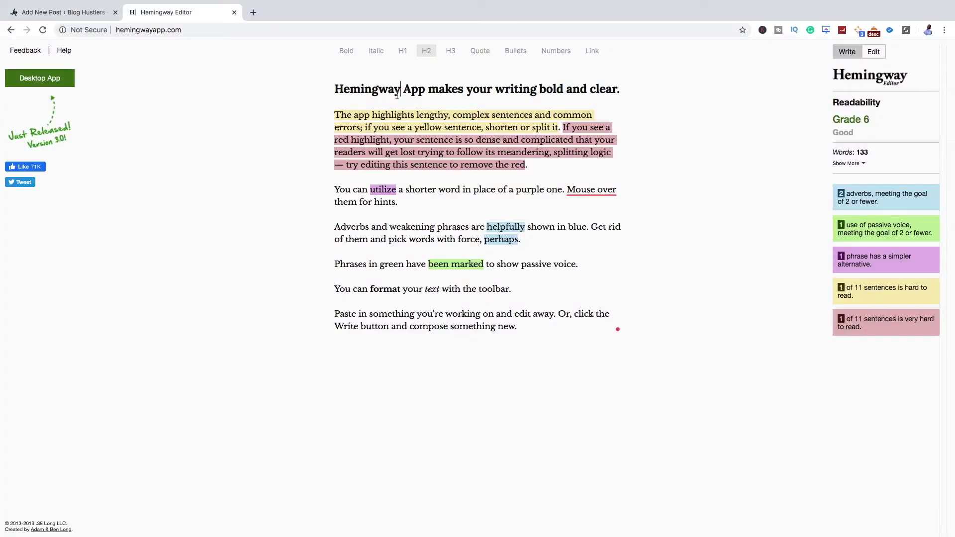
- In Hemingway Editor, replace the sample text with the copied blog post and review its readability highlights
key("super+a")
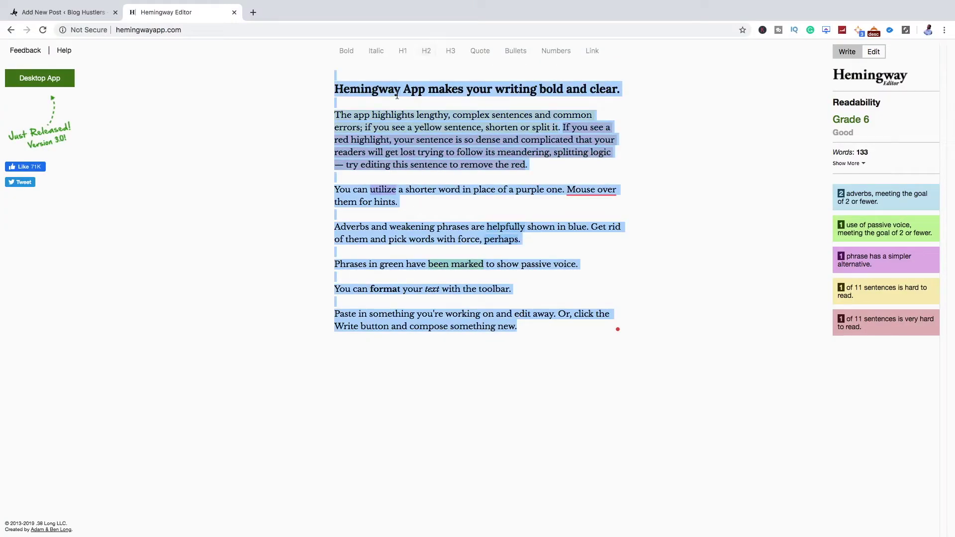
key("super+v")
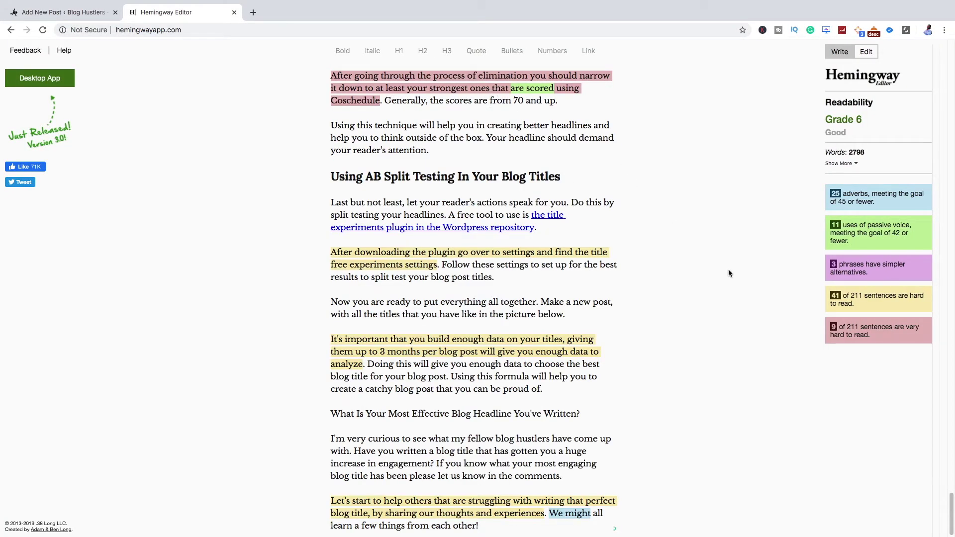
scroll(728, 273, "up", 20)
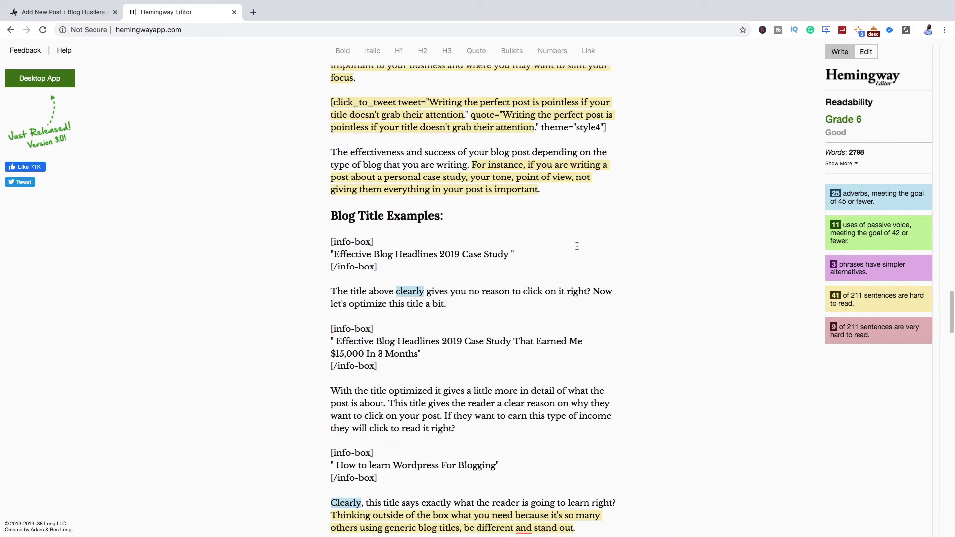
scroll(577, 245, "up", 10)
scroll(807, 122, "up", 15)
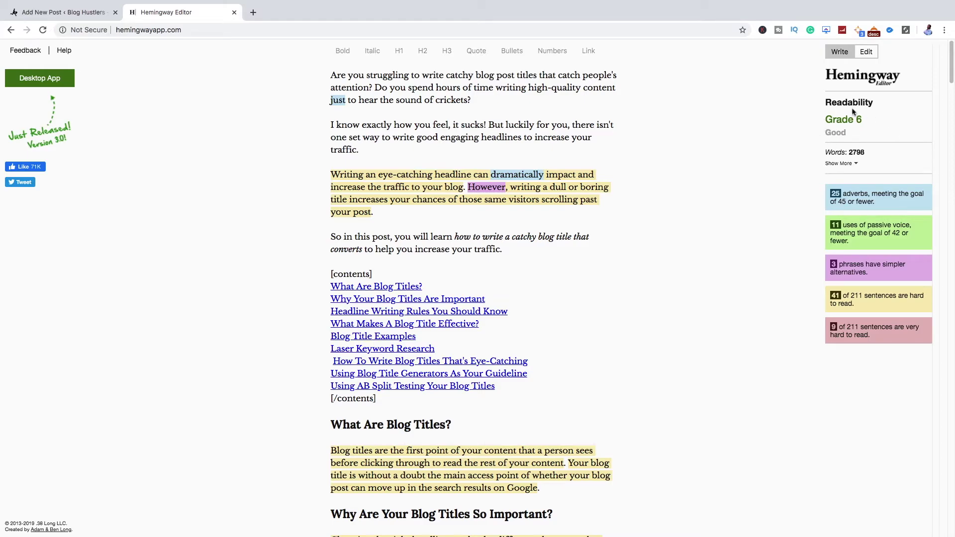
- Back in the WordPress post, build a Click to Tweet below the blog post types list, beginning "Writing the perfect blog post is absolutely pointless if your not"
mouse_move(5, 5)
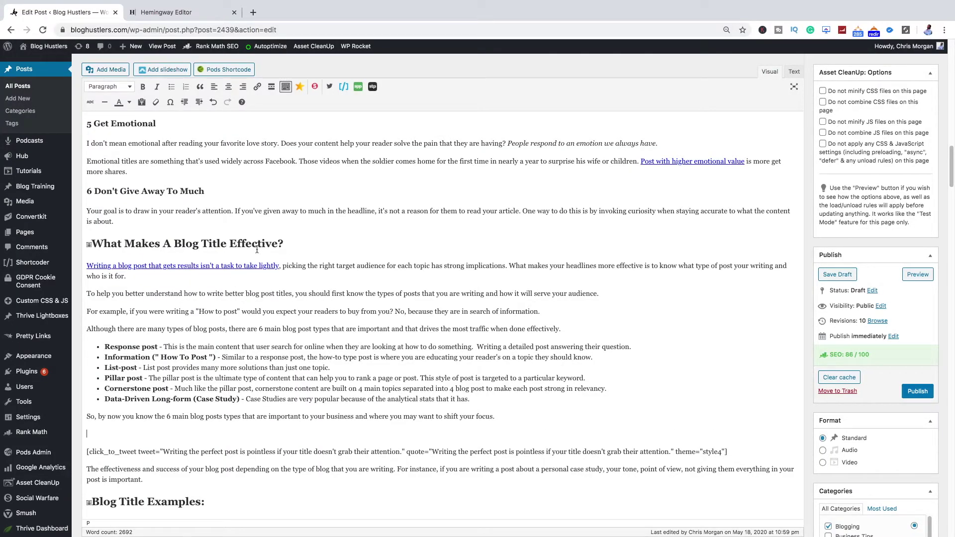
left_click(329, 87)
type("Writing the perfect blog post")
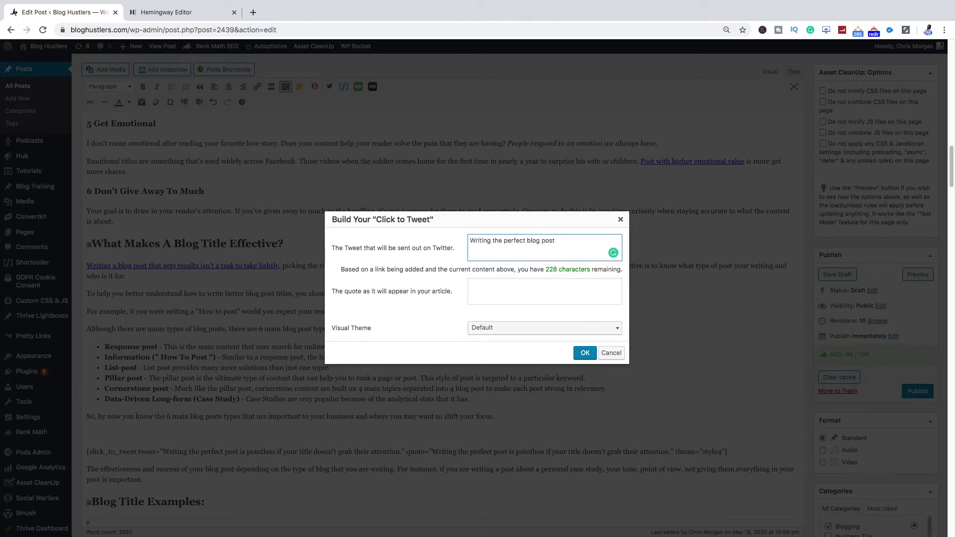
type(" is absolutely pointless if your not g")
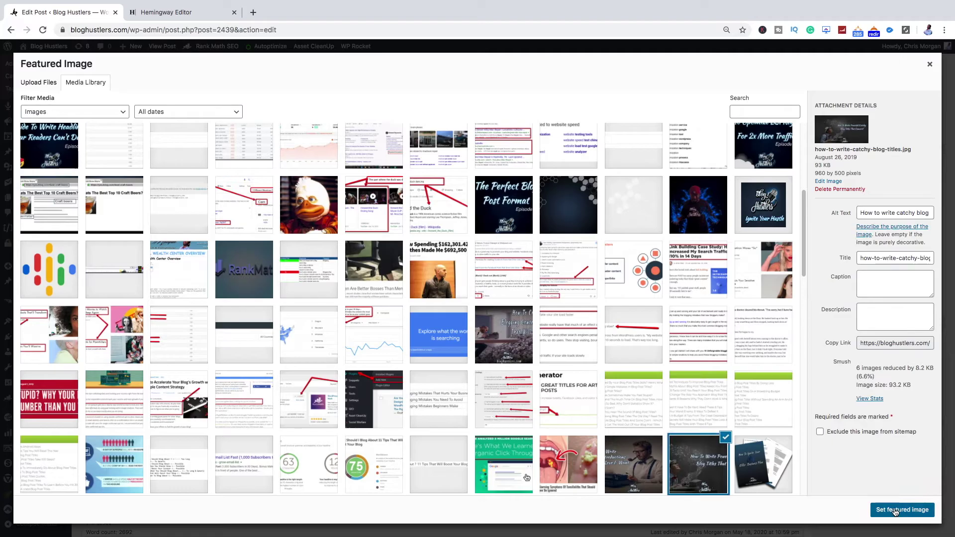
- Set how-to-write-catchy-blog-titles.jpg as the post's featured image
left_click(894, 510)
- Check the Rank Math SEO social settings for Facebook and preview the post's Twitter card
scroll(590, 419, "down", 20)
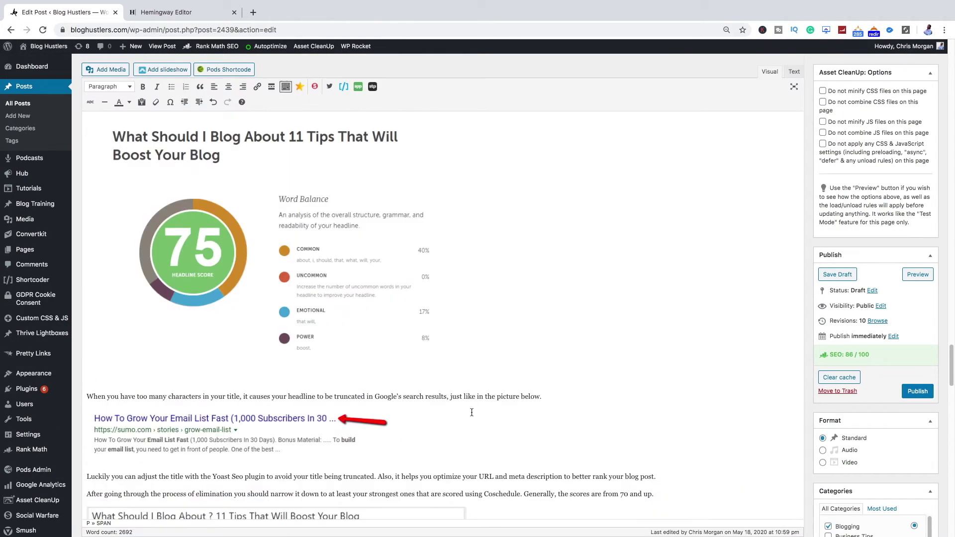
scroll(398, 298, "down", 10)
left_click(237, 410)
scroll(394, 341, "down", 8)
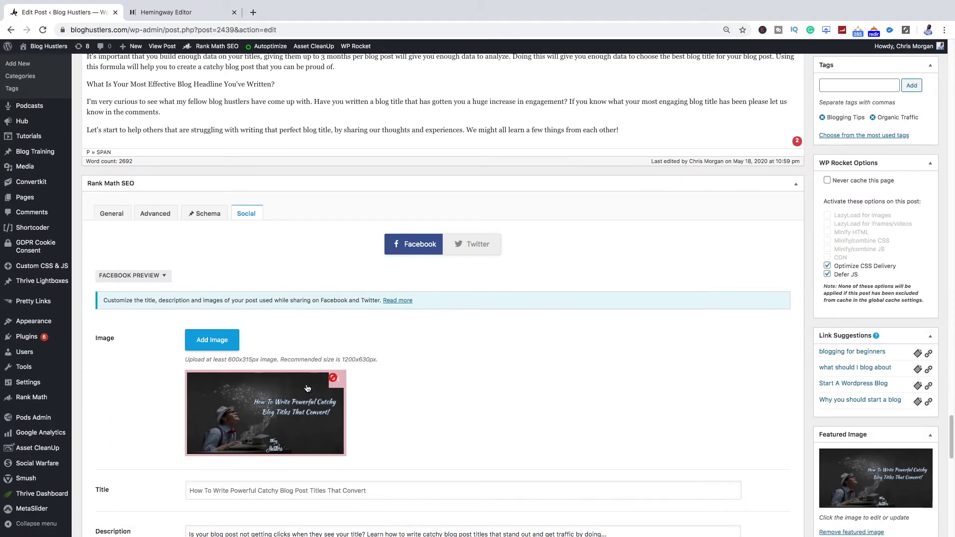
left_click(472, 100)
scroll(472, 150, "up", 2)
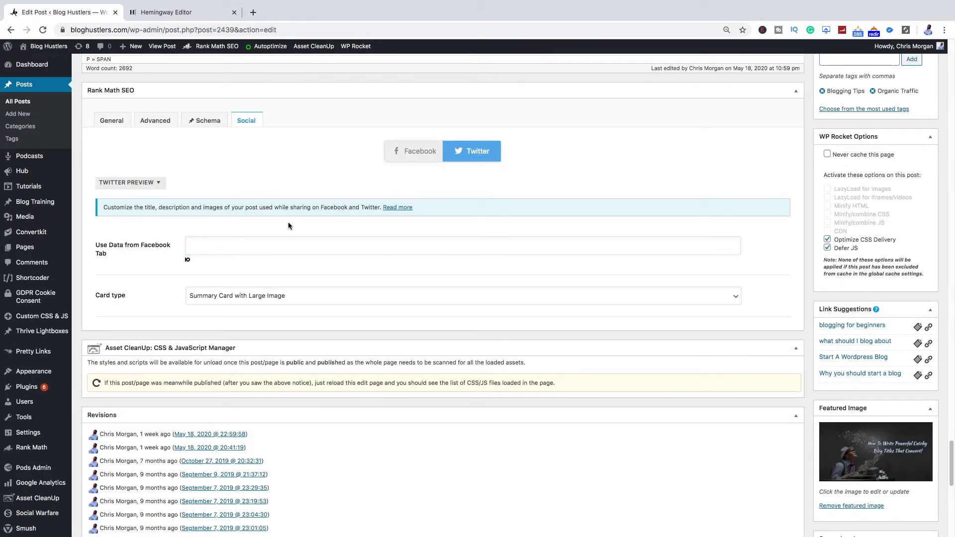
left_click(130, 182)
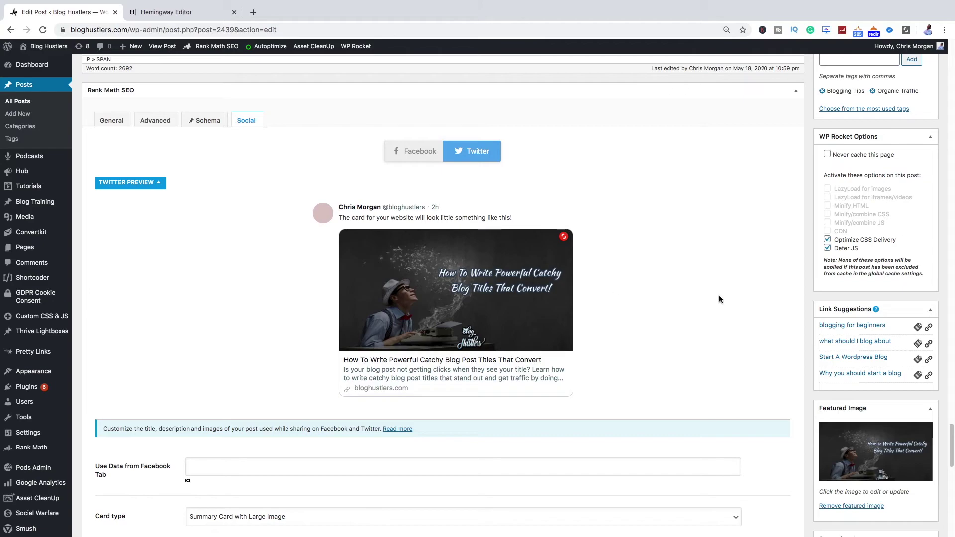
scroll(748, 297, "up", 9)
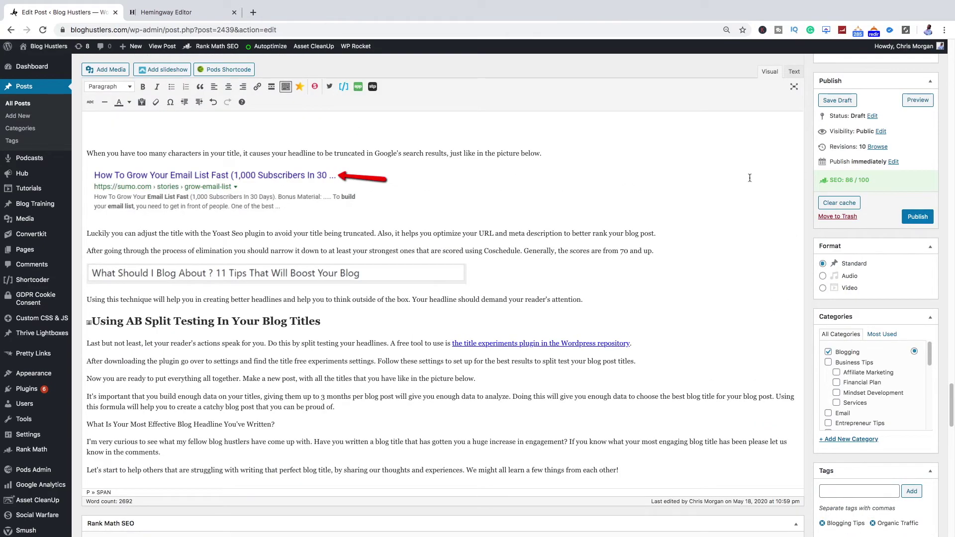